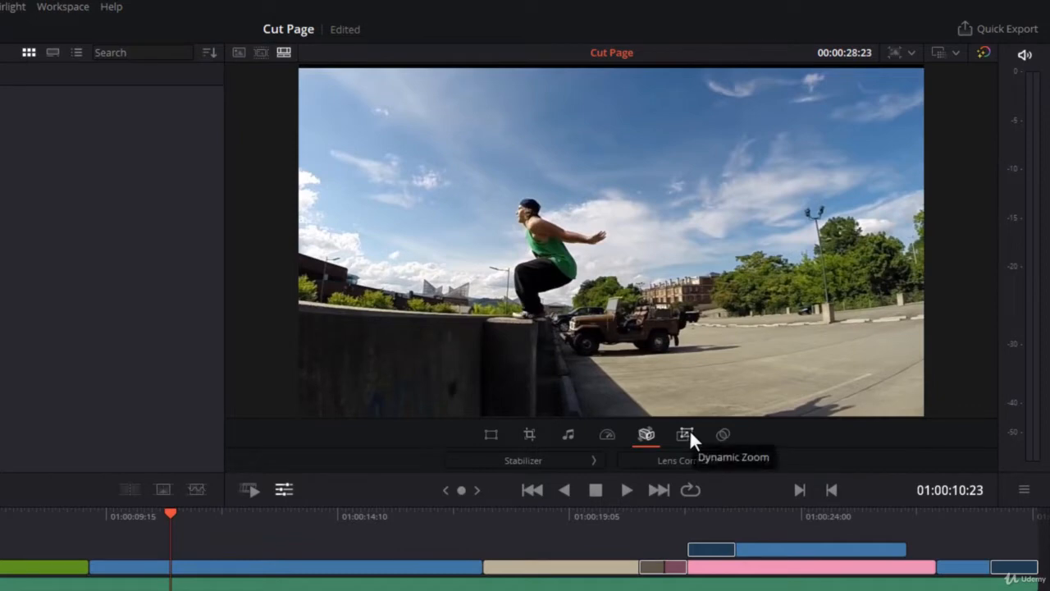
Show the Dynamic Zoom controls and turn the effect on for the parkour clip under the playhead.
{"action": "left_click", "coordinate": [687, 433]}
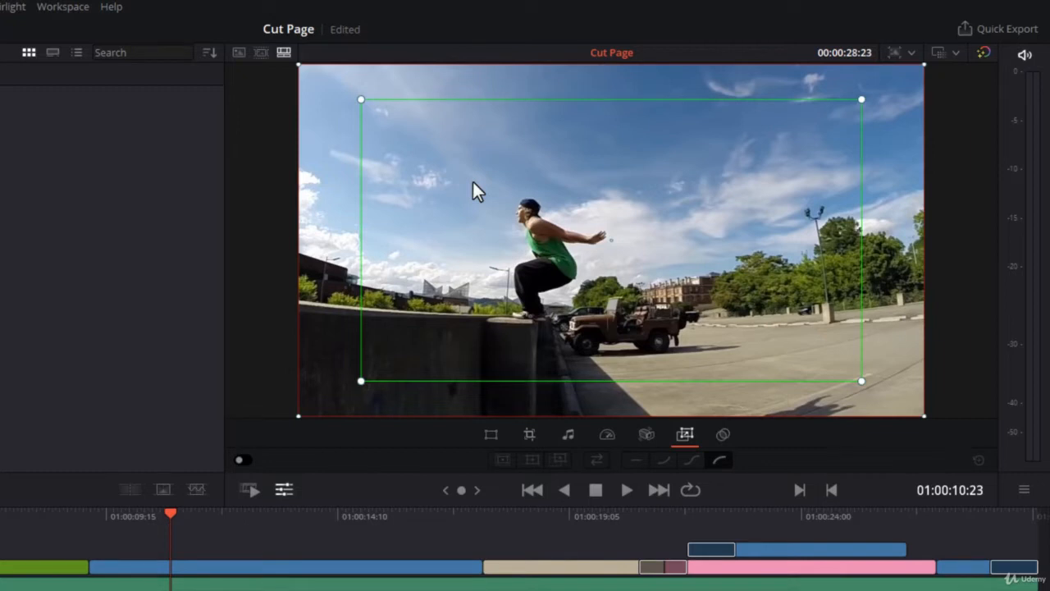
{"action": "left_click", "coordinate": [680, 433]}
{"action": "left_click", "coordinate": [247, 459]}
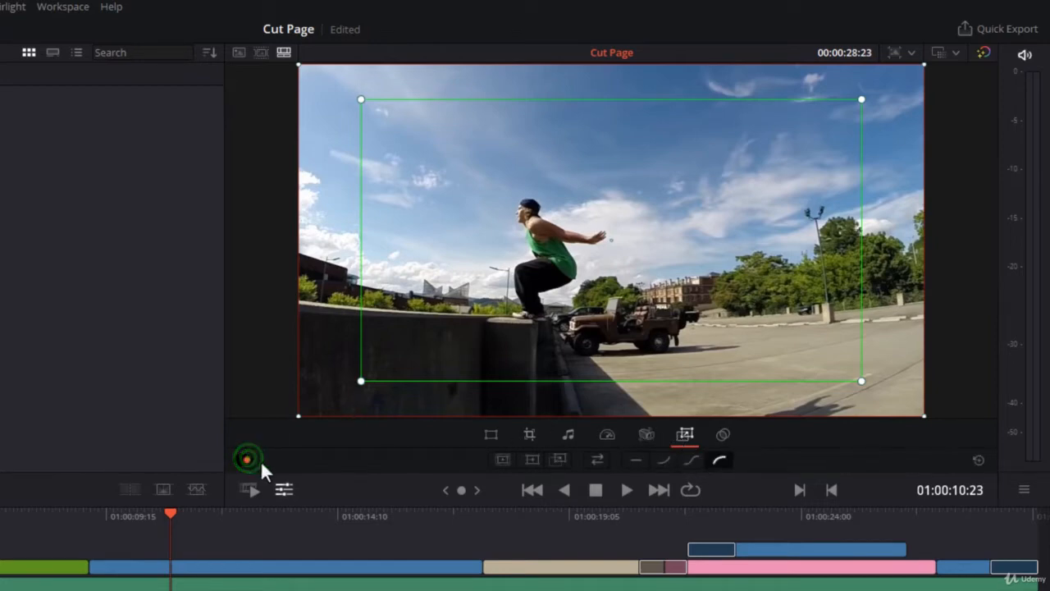
{"action": "left_click", "coordinate": [240, 461]}
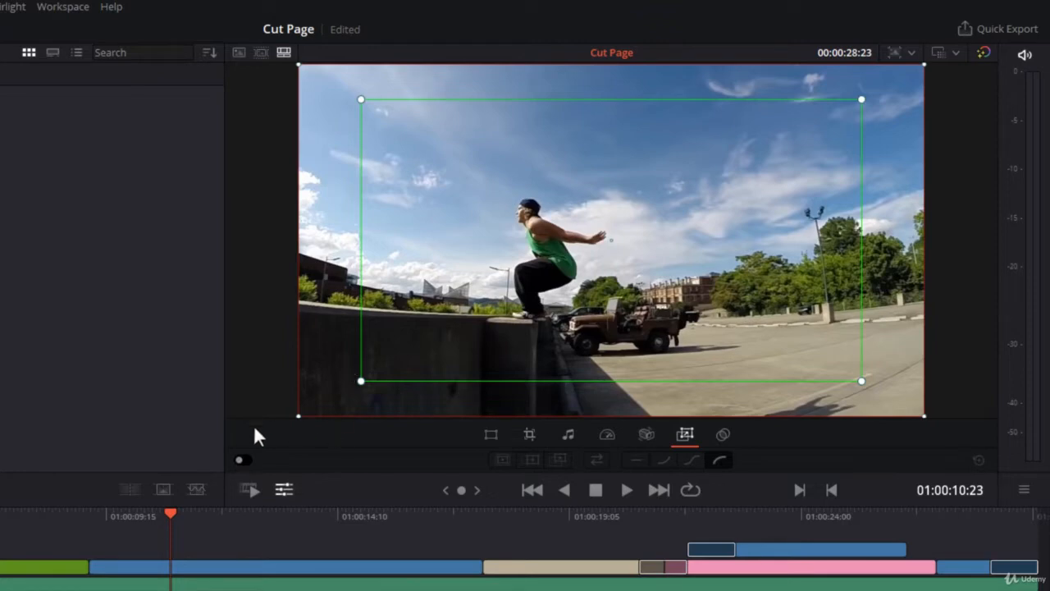
{"action": "left_click", "coordinate": [246, 461]}
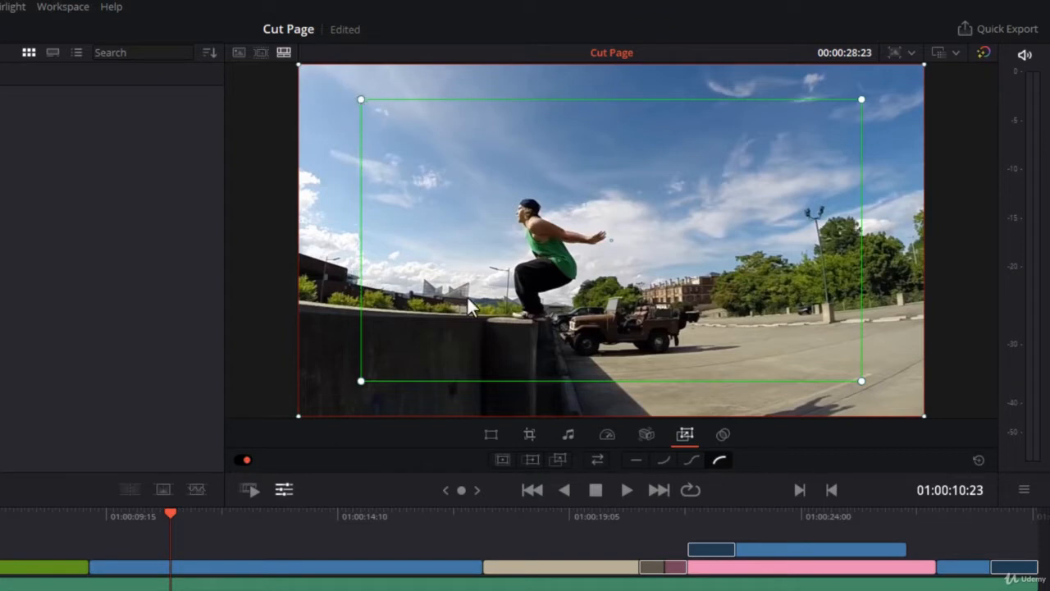
Try adjusting the Dynamic Zoom frames by their corners and reset the effect to its default settings.
{"action": "mouse_move", "coordinate": [298, 65]}
{"action": "left_mouse_down"}
{"action": "mouse_move", "coordinate": [315, 85]}
{"action": "mouse_move", "coordinate": [297, 67]}
{"action": "left_mouse_up"}
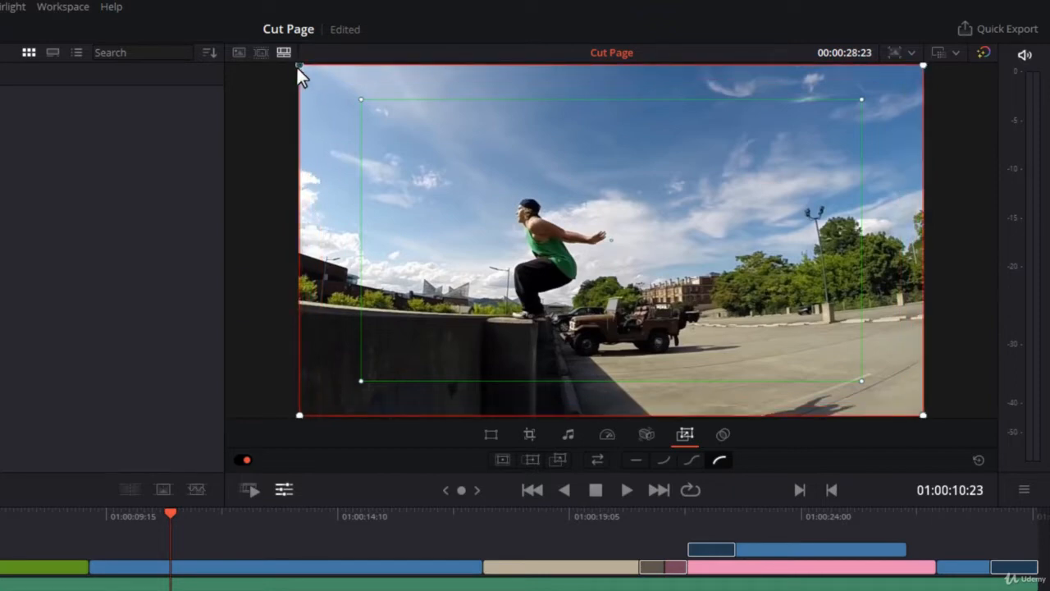
{"action": "left_click", "coordinate": [978, 460]}
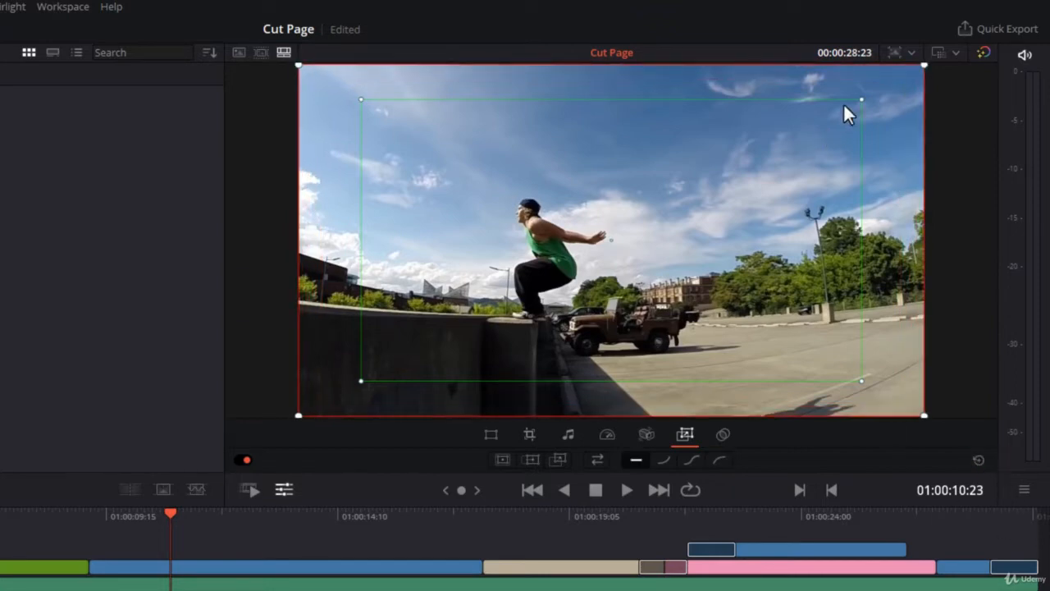
{"action": "mouse_move", "coordinate": [860, 100]}
{"action": "left_mouse_down"}
{"action": "mouse_move", "coordinate": [841, 127]}
{"action": "mouse_move", "coordinate": [850, 98]}
{"action": "left_mouse_up"}
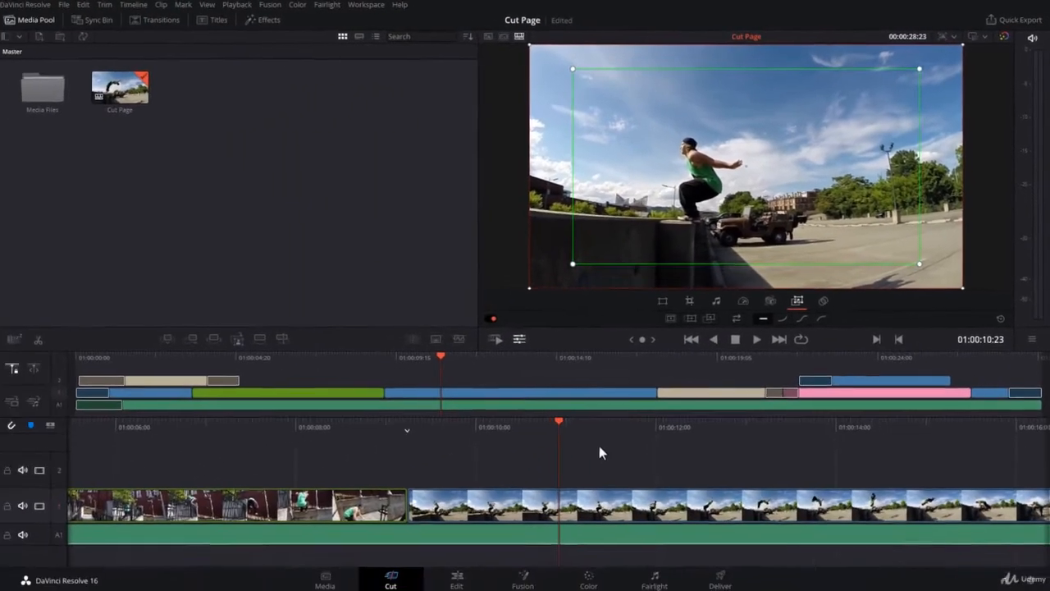
Split the parkour clip at 01:00:12:09 and select its first part.
{"action": "mouse_move", "coordinate": [562, 426]}
{"action": "left_mouse_down"}
{"action": "mouse_move", "coordinate": [596, 428]}
{"action": "mouse_move", "coordinate": [562, 435]}
{"action": "left_mouse_up"}
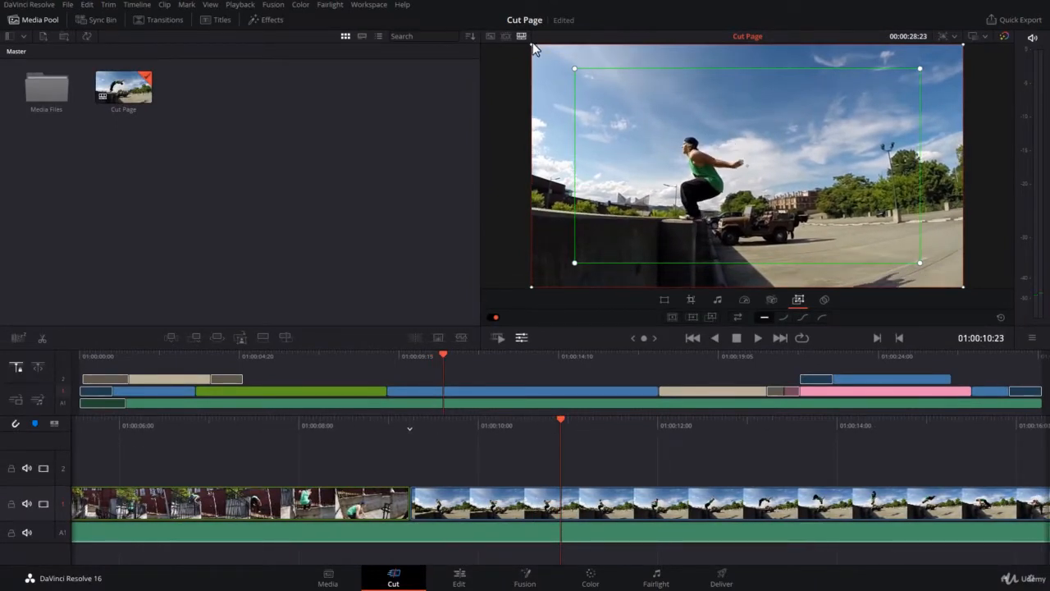
{"action": "left_click_drag", "start_coordinate": [560, 421], "coordinate": [432, 469]}
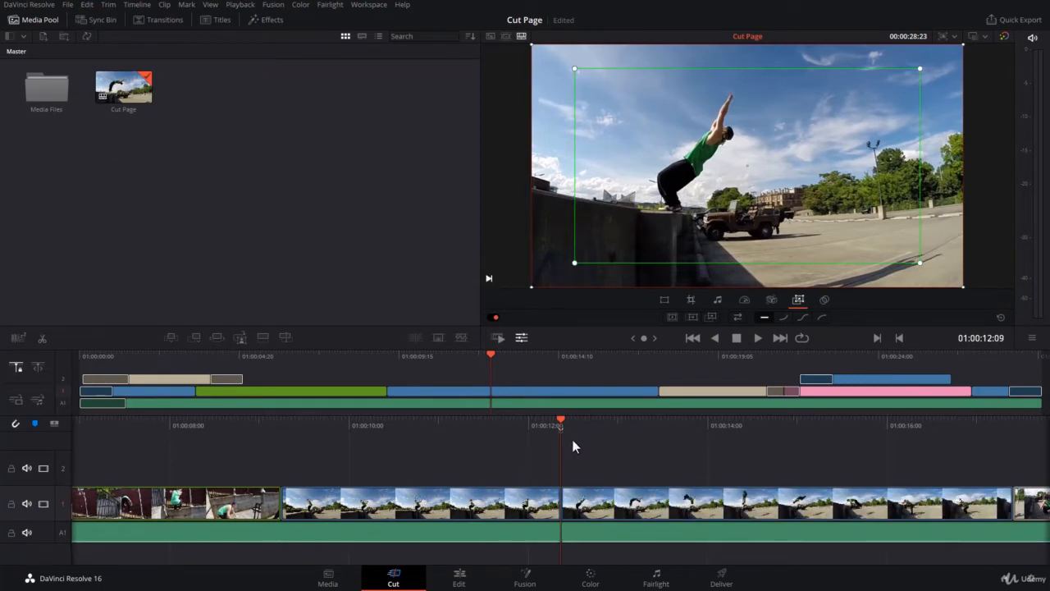
{"action": "left_click_drag", "start_coordinate": [571, 424], "coordinate": [649, 427]}
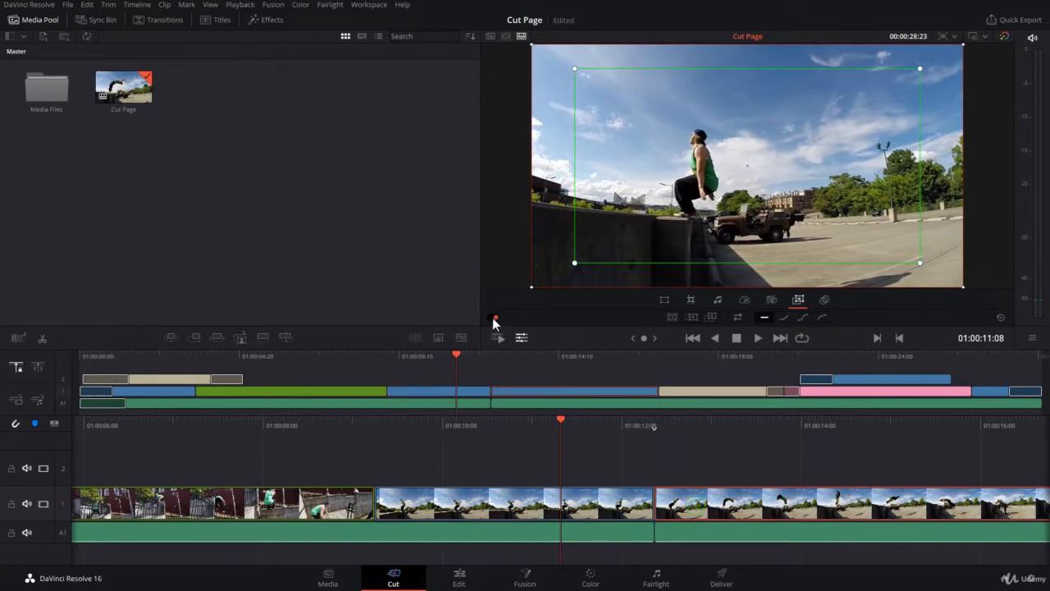
{"action": "left_click", "coordinate": [499, 500]}
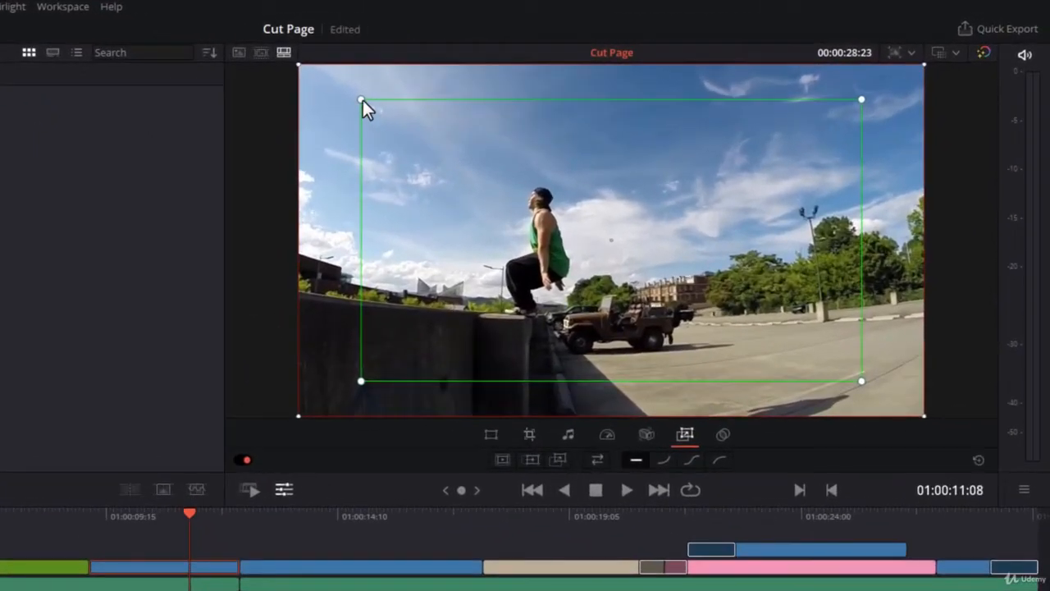
Try a small green start frame placed over the sky in the image's upper-left area, preview the move, and reset Dynamic Zoom.
{"action": "left_click_drag", "start_coordinate": [362, 100], "coordinate": [501, 237]}
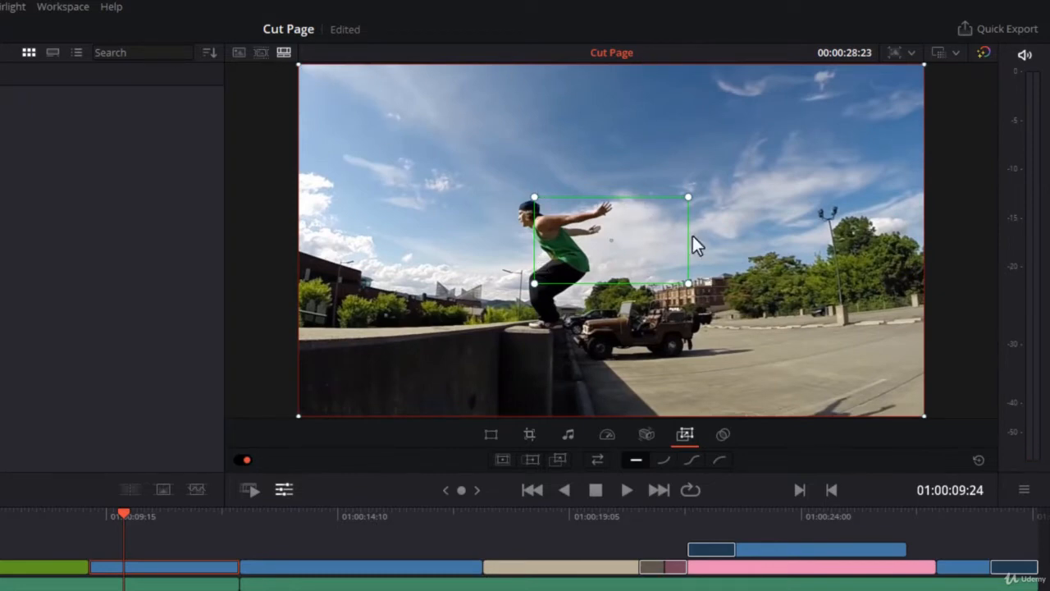
{"action": "left_click", "coordinate": [590, 260]}
{"action": "left_click_drag", "start_coordinate": [544, 236], "coordinate": [369, 155]}
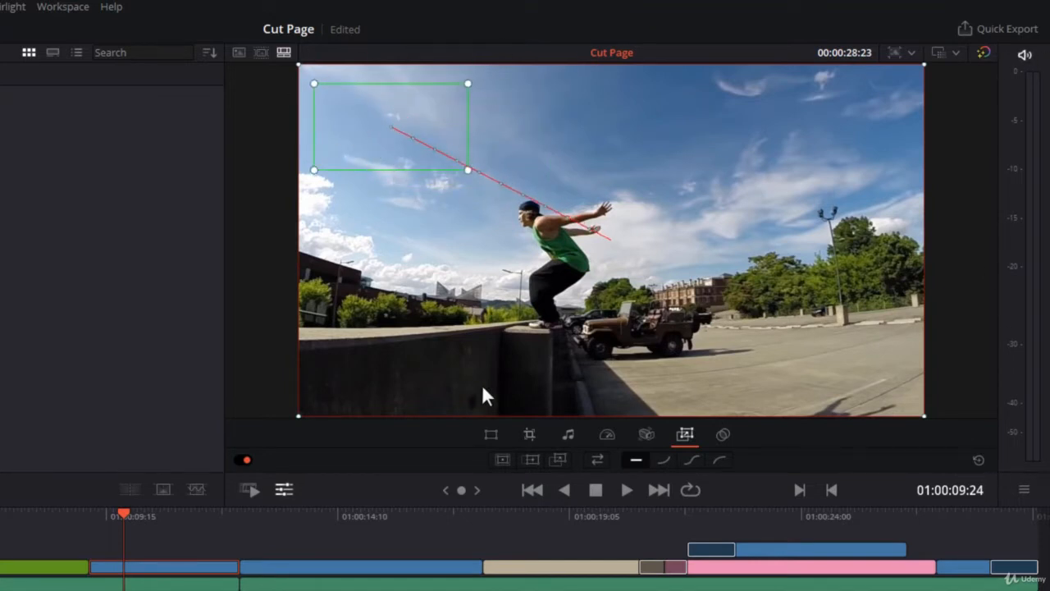
{"action": "key", "text": "/"}
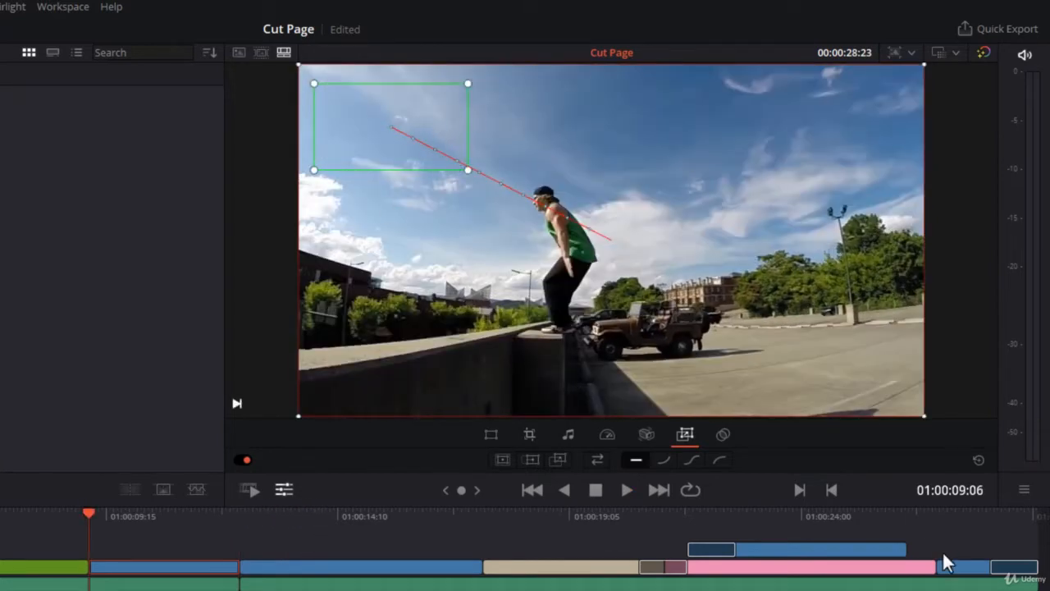
{"action": "left_click", "coordinate": [977, 462]}
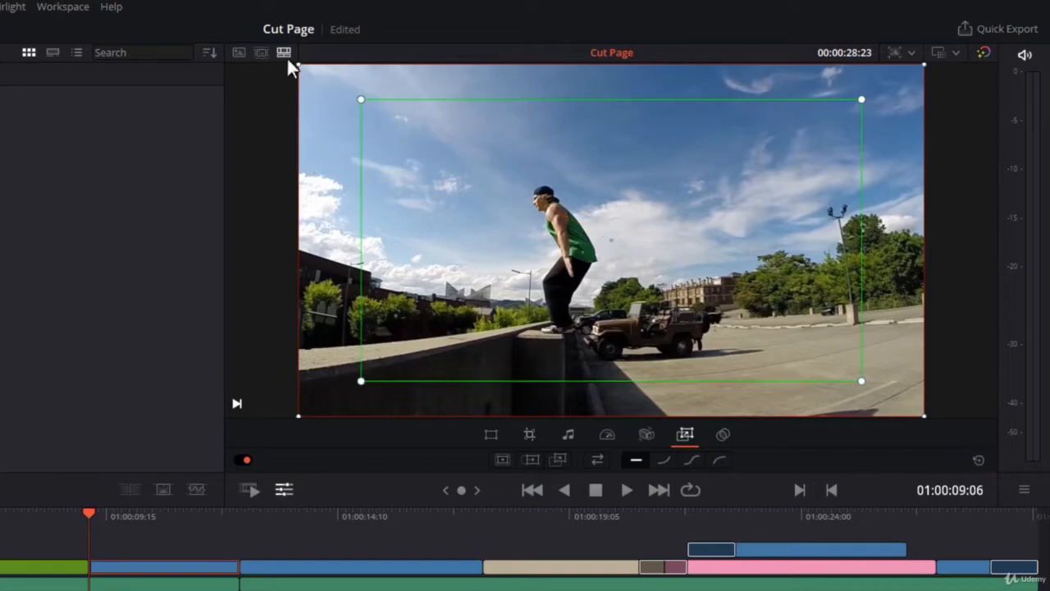
Shrink both zoom frames towards the centre, swap the start and end frames, and play back the resulting zoom.
{"action": "left_click_drag", "start_coordinate": [298, 66], "coordinate": [403, 146]}
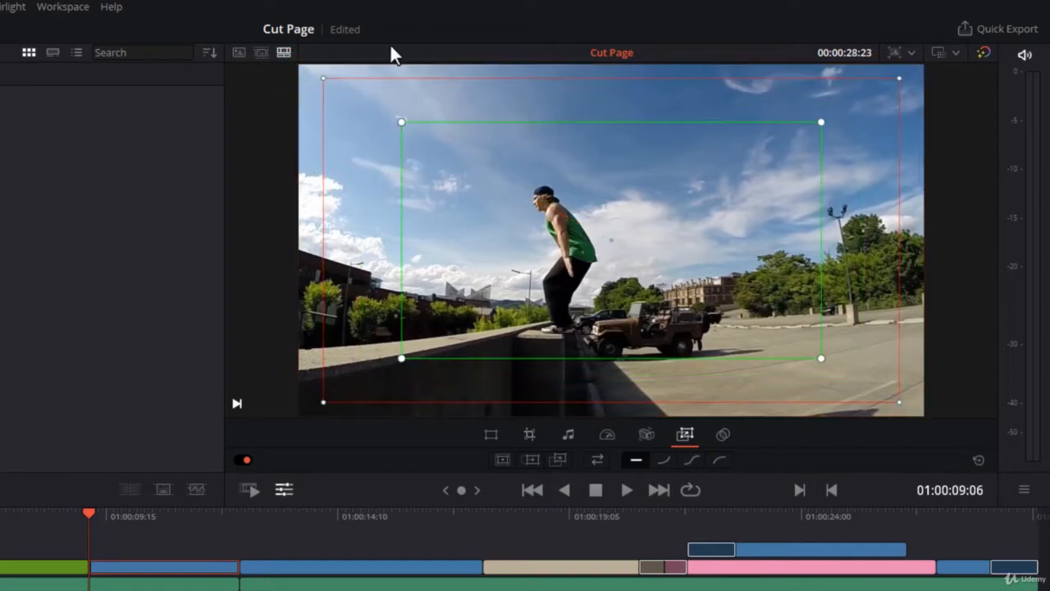
{"action": "left_click", "coordinate": [593, 459]}
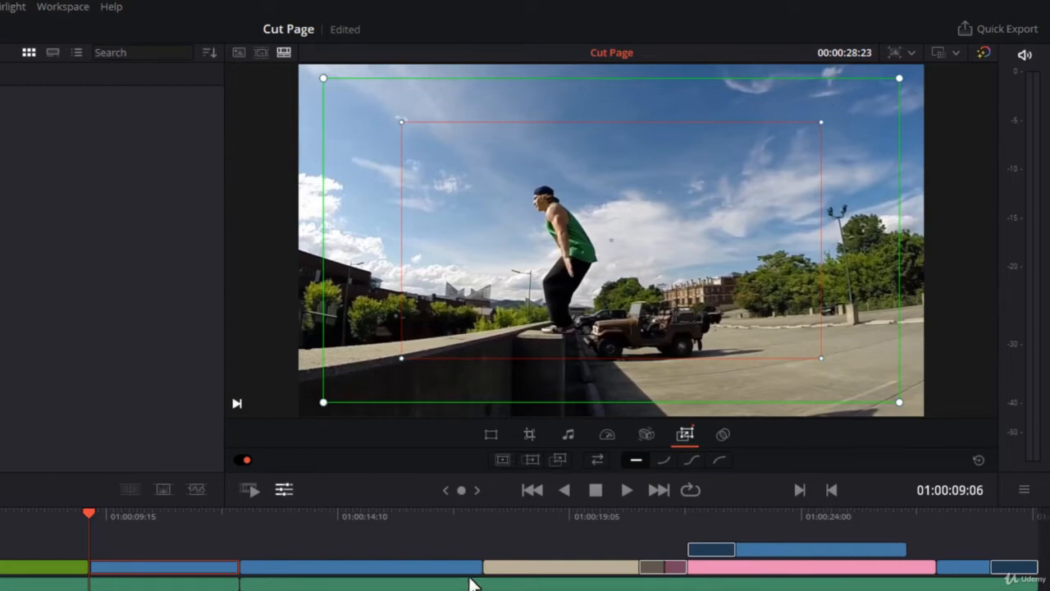
{"action": "key", "text": "space"}
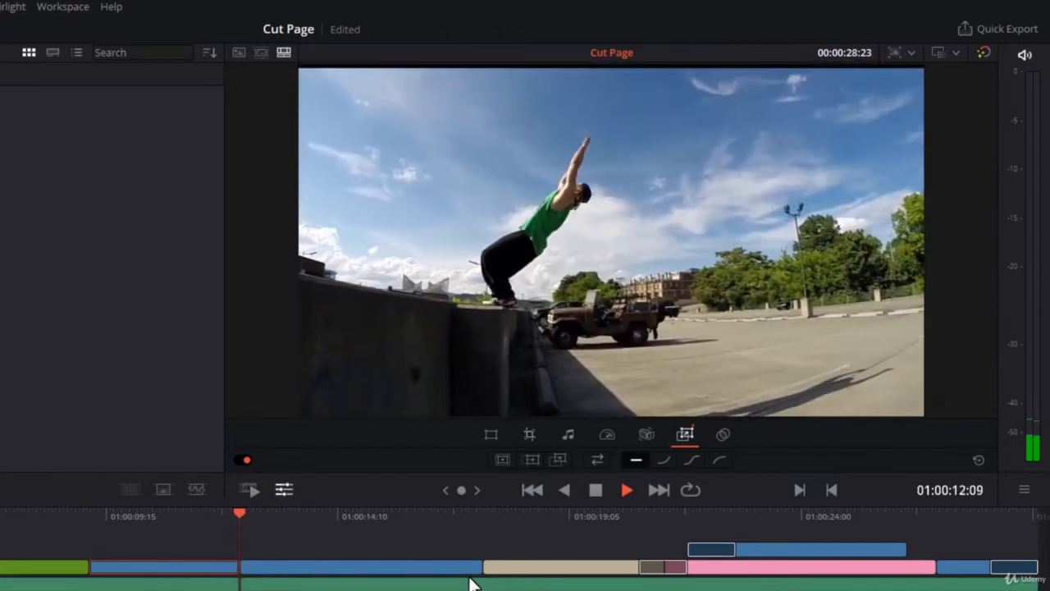
{"action": "key", "text": "space"}
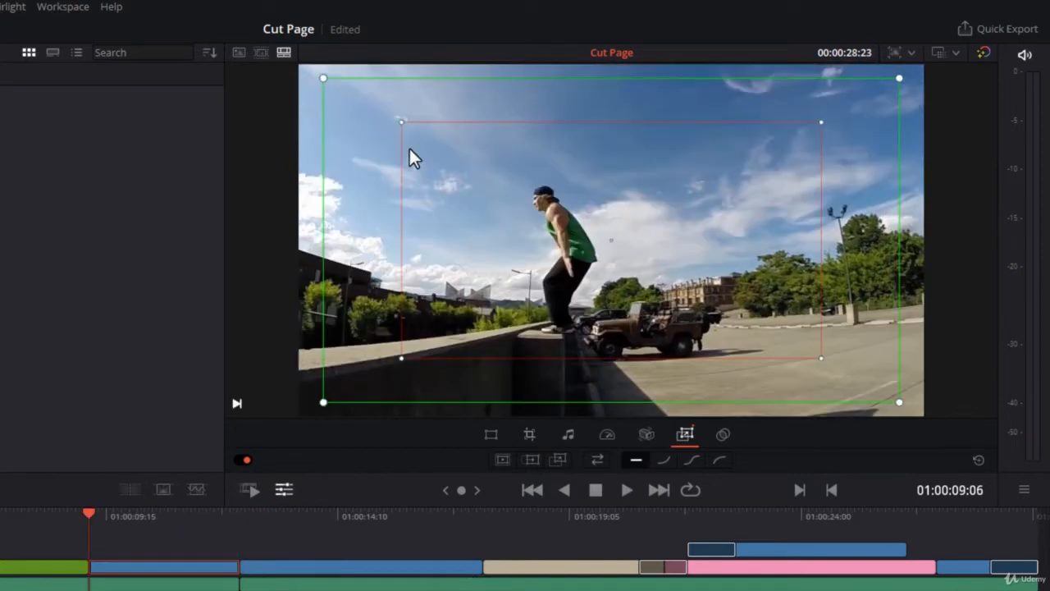
Shrink the red end frame to a small area around the man for a stronger zoom, preview it, and reset Dynamic Zoom.
{"action": "left_click_drag", "start_coordinate": [402, 123], "coordinate": [496, 203]}
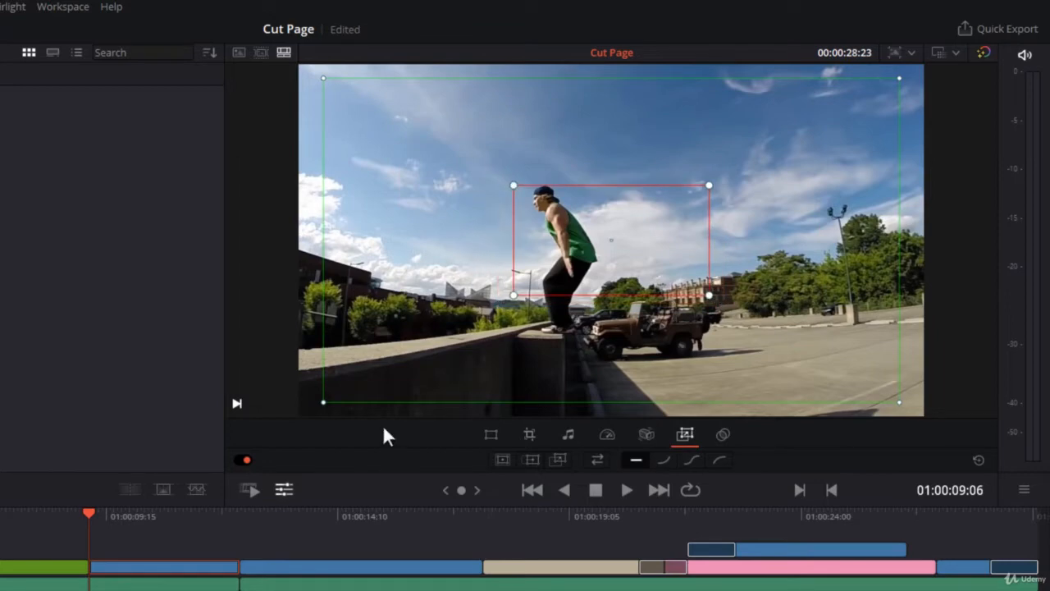
{"action": "key", "text": "space"}
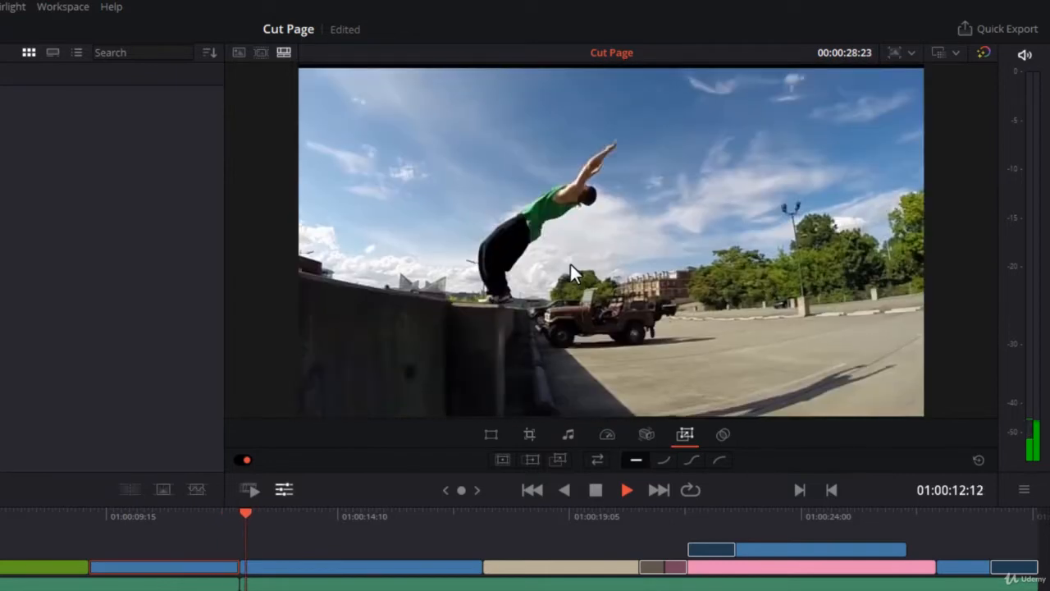
{"action": "key", "text": "space"}
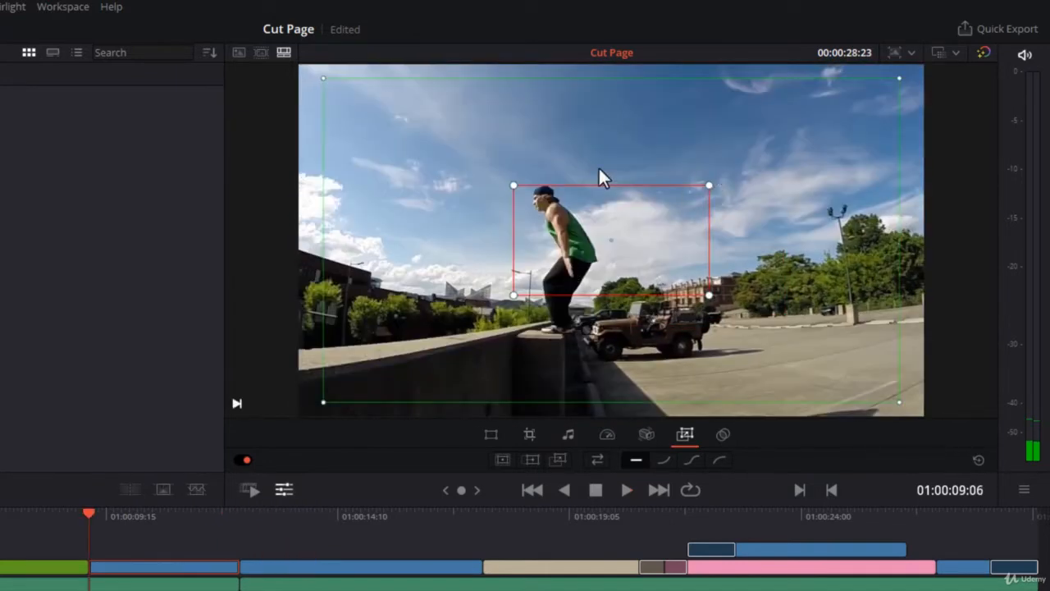
{"action": "left_click", "coordinate": [979, 457]}
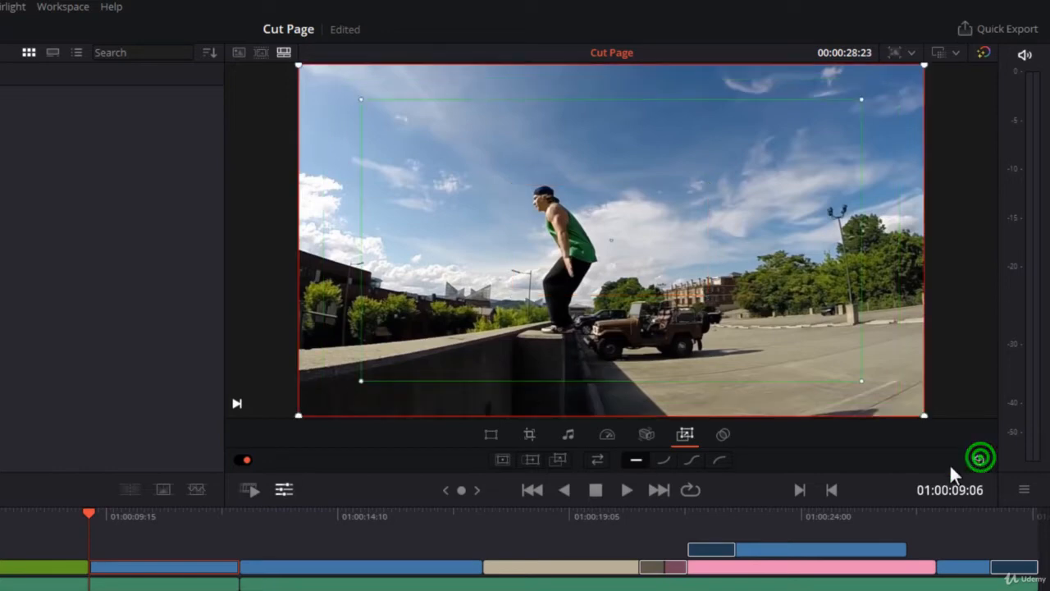
Apply the zoom preset and replace it with the horizontal pan preset, leaving the green start frame active.
{"action": "left_click", "coordinate": [508, 460]}
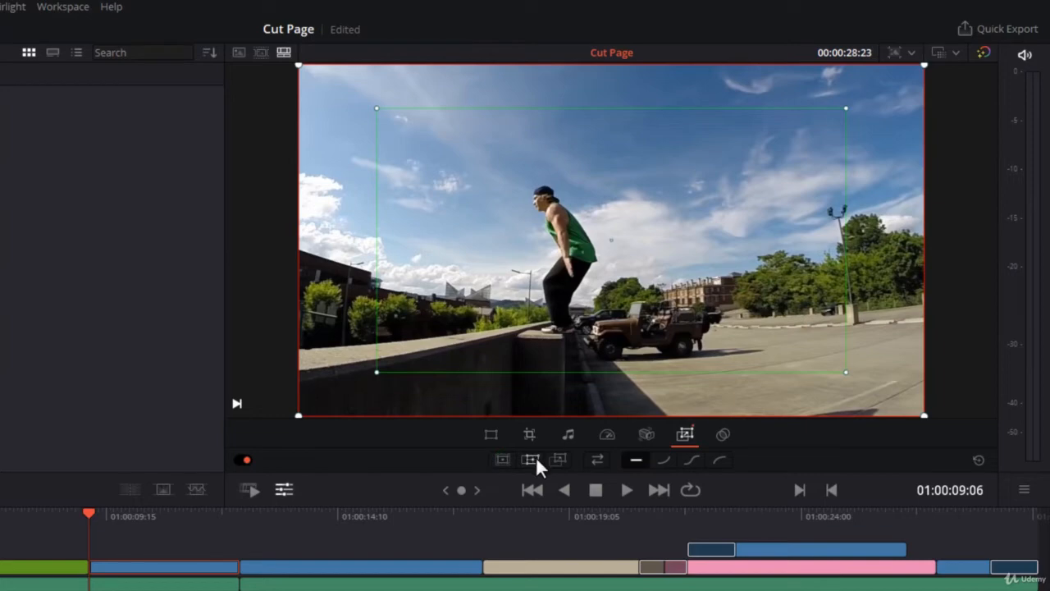
{"action": "left_click", "coordinate": [531, 460]}
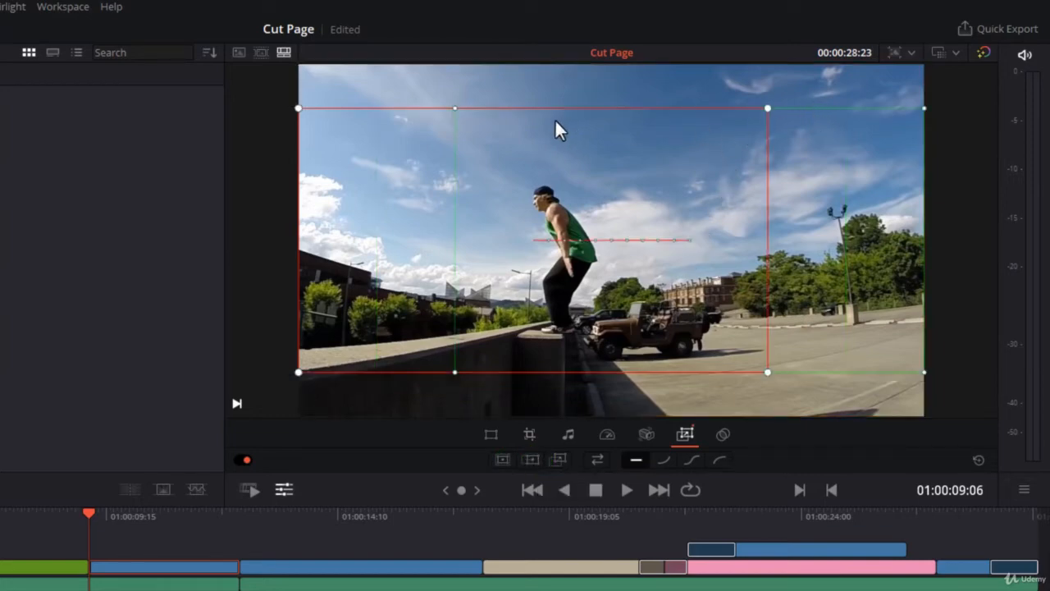
{"action": "left_click_drag", "start_coordinate": [924, 106], "coordinate": [922, 108]}
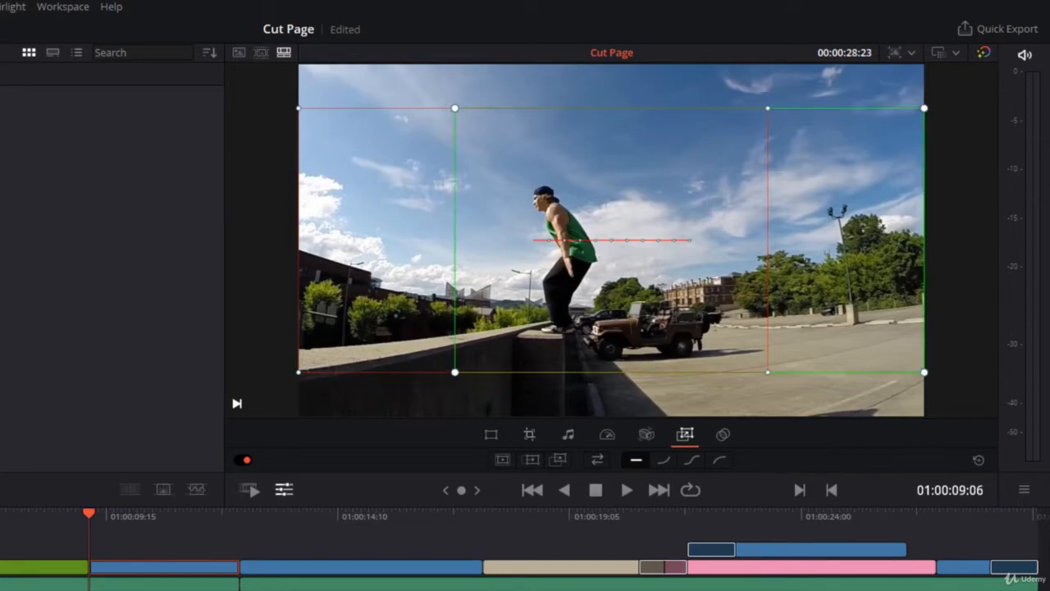
Preview the pan in both directions by swapping the start and end frames, and reset Dynamic Zoom.
{"action": "key", "text": "/"}
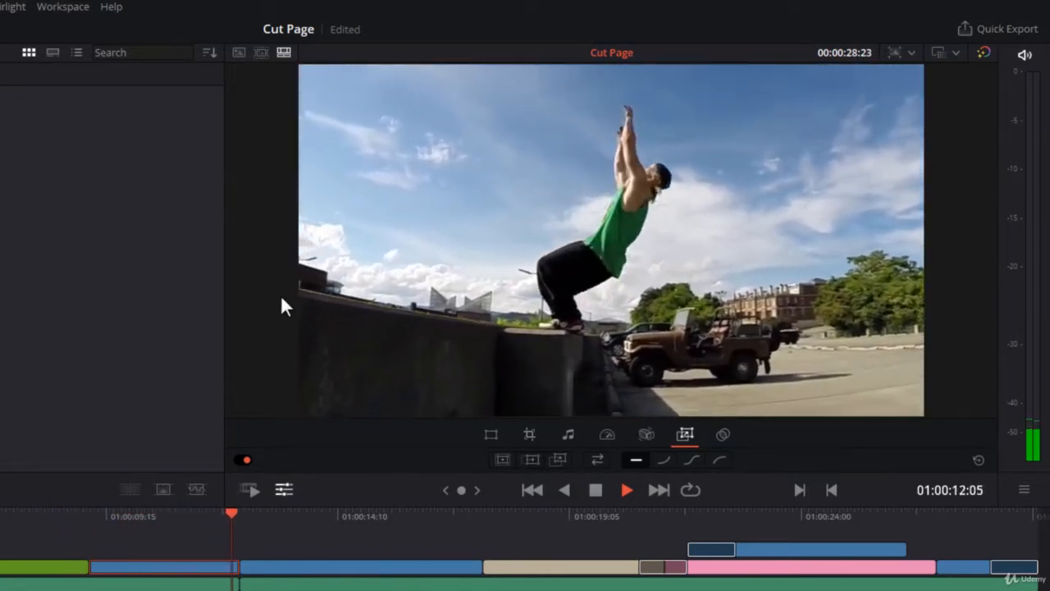
{"action": "key", "text": "space"}
{"action": "left_click", "coordinate": [602, 458]}
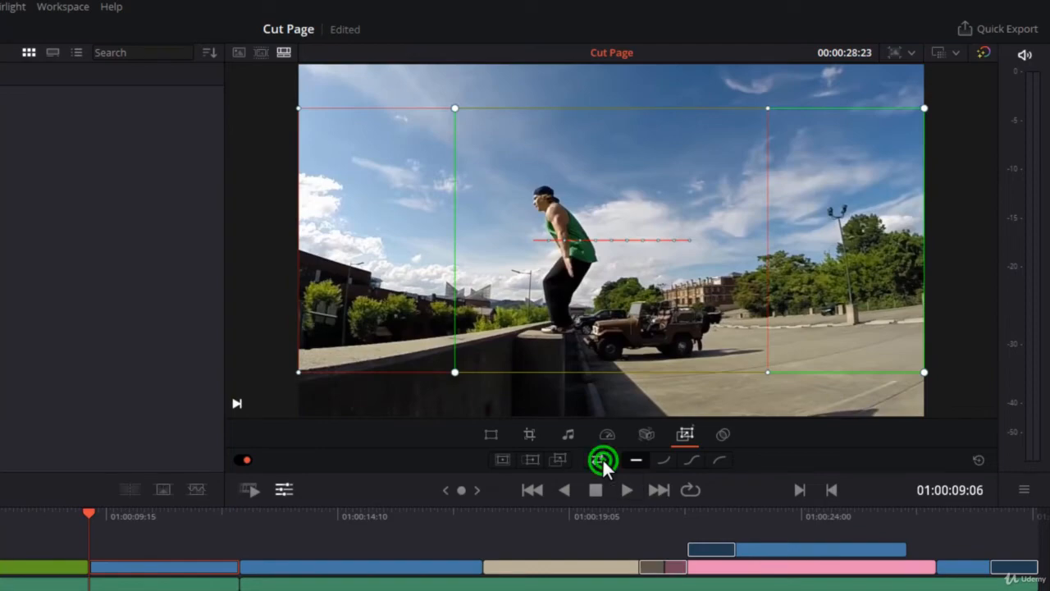
{"action": "key", "text": "/"}
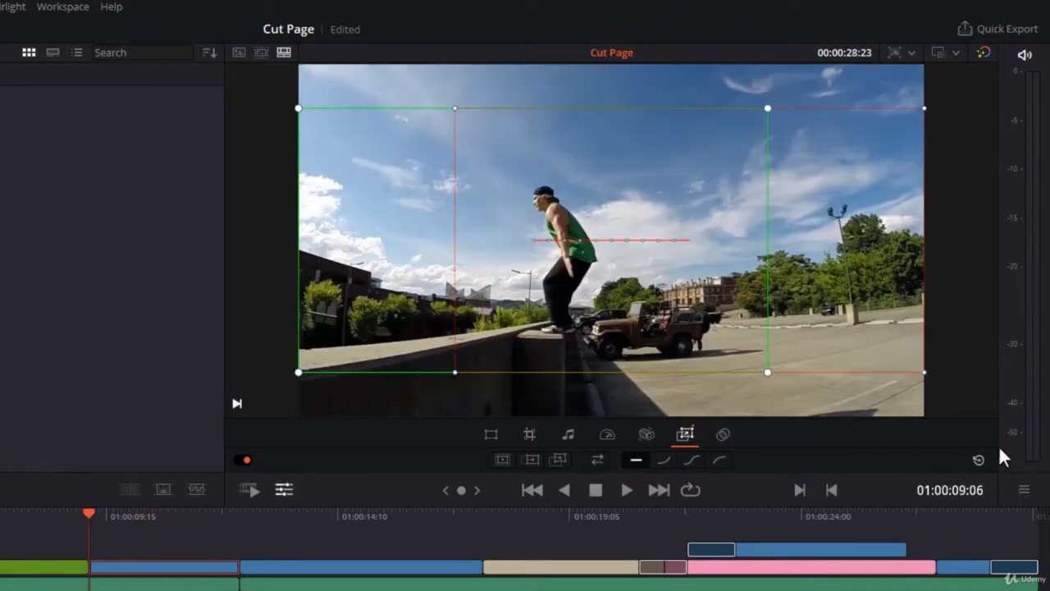
{"action": "left_click", "coordinate": [978, 459]}
Shrink the green start frame, position it over the man's head, and preview the zoom with Linear easing.
{"action": "left_click_drag", "start_coordinate": [862, 98], "coordinate": [648, 257]}
{"action": "left_click_drag", "start_coordinate": [586, 217], "coordinate": [584, 216]}
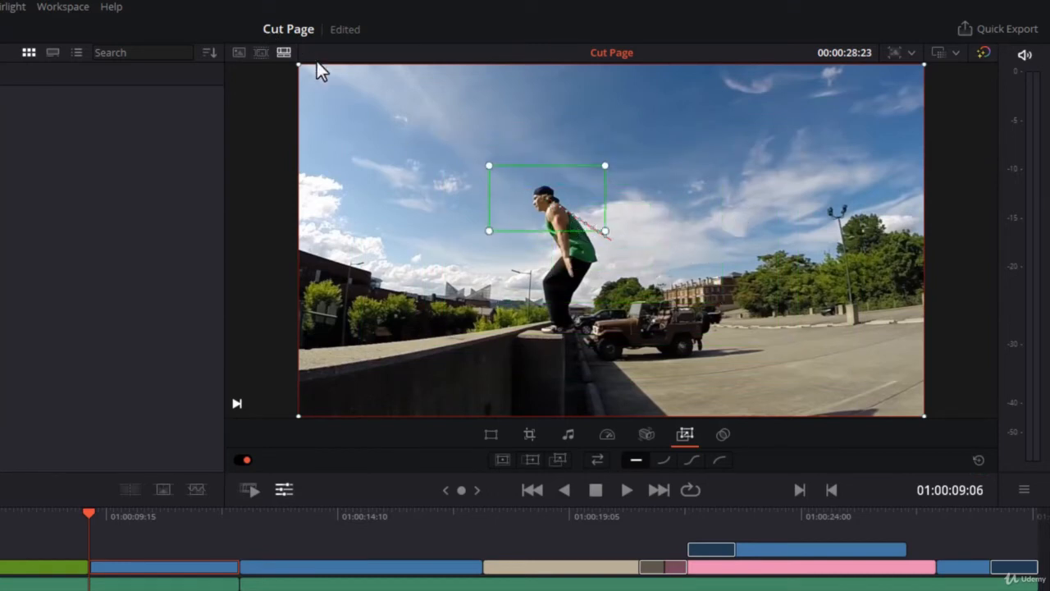
{"action": "left_click", "coordinate": [633, 461]}
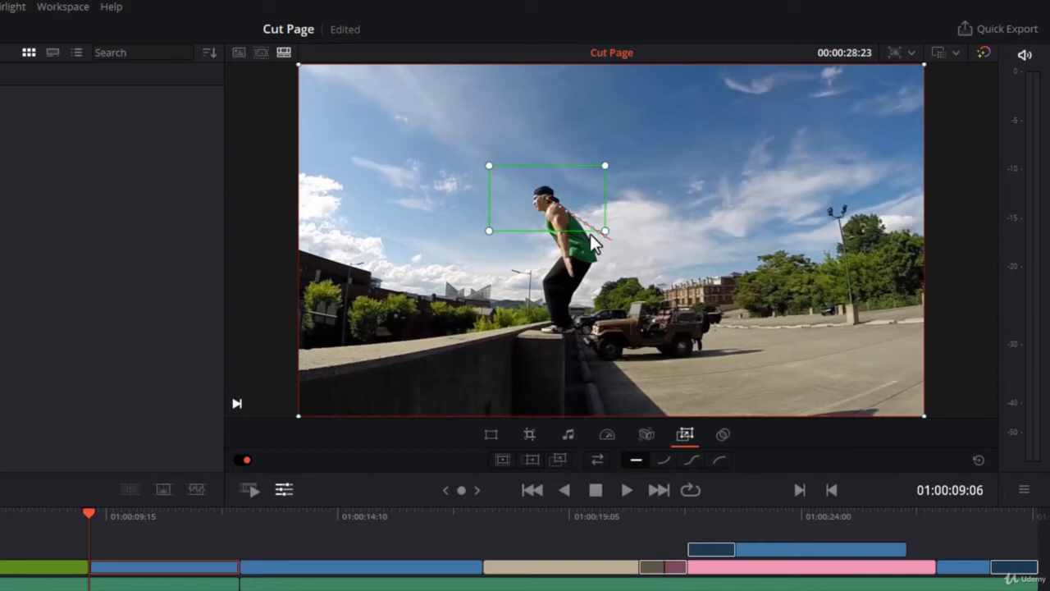
{"action": "key", "text": "slash"}
Try Ease In for the zoom with the start frame moved up into the sky, and preview the motion.
{"action": "left_click", "coordinate": [665, 460]}
{"action": "left_click_drag", "start_coordinate": [512, 225], "coordinate": [358, 125]}
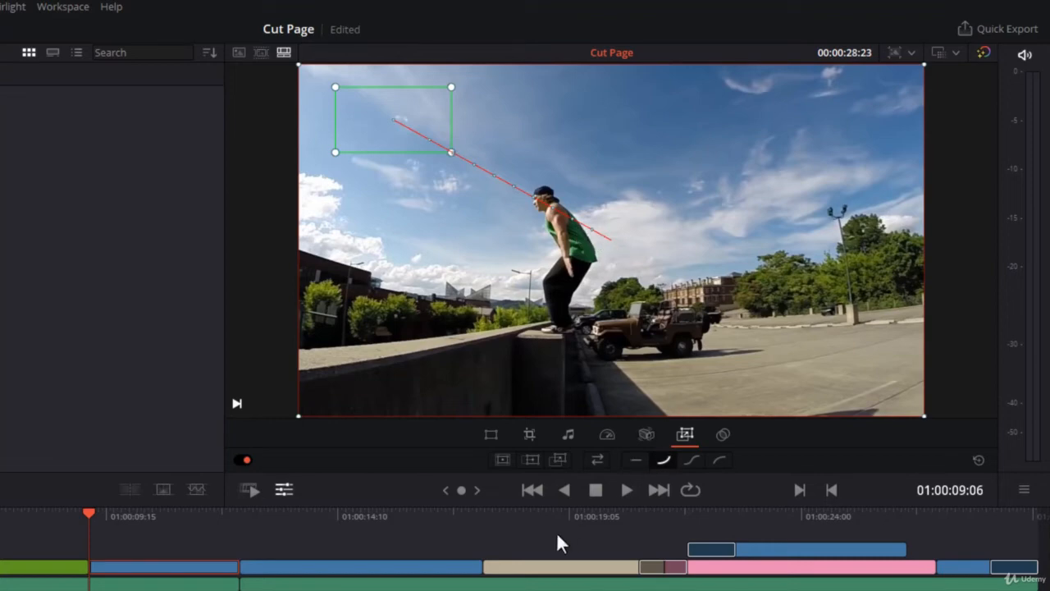
{"action": "key", "text": "/"}
Try Ease In and Out for the zoom and play back the clip to check the motion.
{"action": "left_click", "coordinate": [692, 459]}
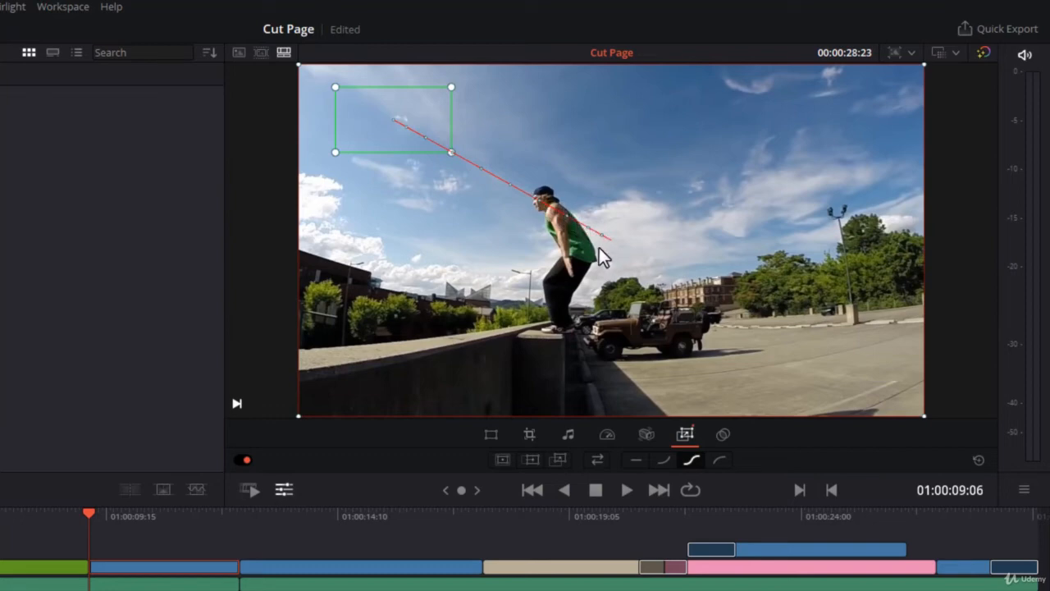
{"action": "key", "text": "slash"}
{"action": "key", "text": "/"}
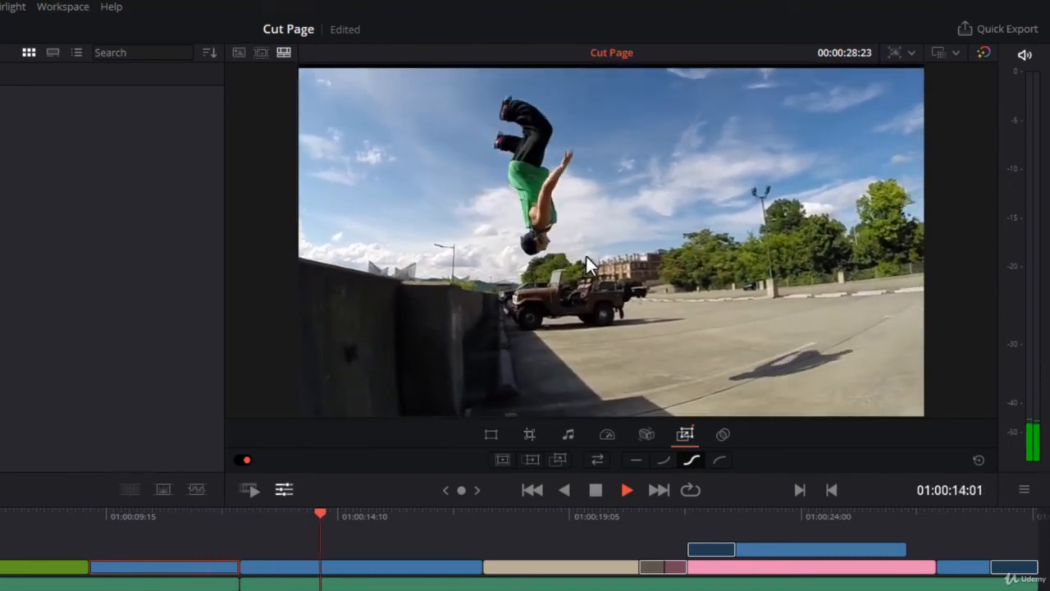
{"action": "left_click", "coordinate": [794, 489]}
Set the zoom to Ease Out, preview it, and move the green start frame back over the man's head.
{"action": "left_click", "coordinate": [727, 457]}
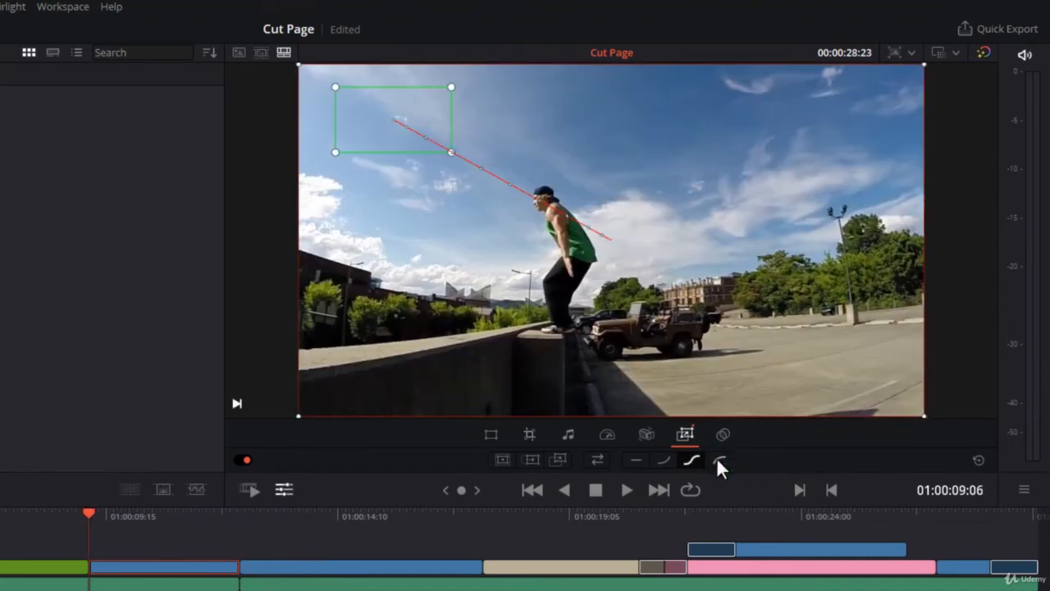
{"action": "left_click", "coordinate": [718, 460]}
{"action": "key", "text": "slash"}
{"action": "left_click_drag", "start_coordinate": [431, 126], "coordinate": [590, 194]}
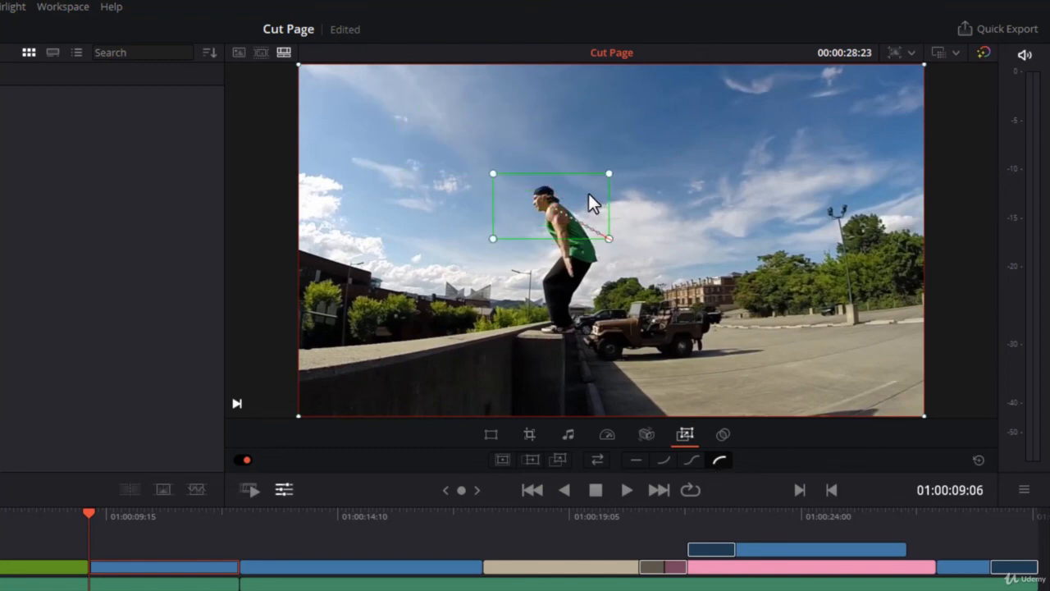